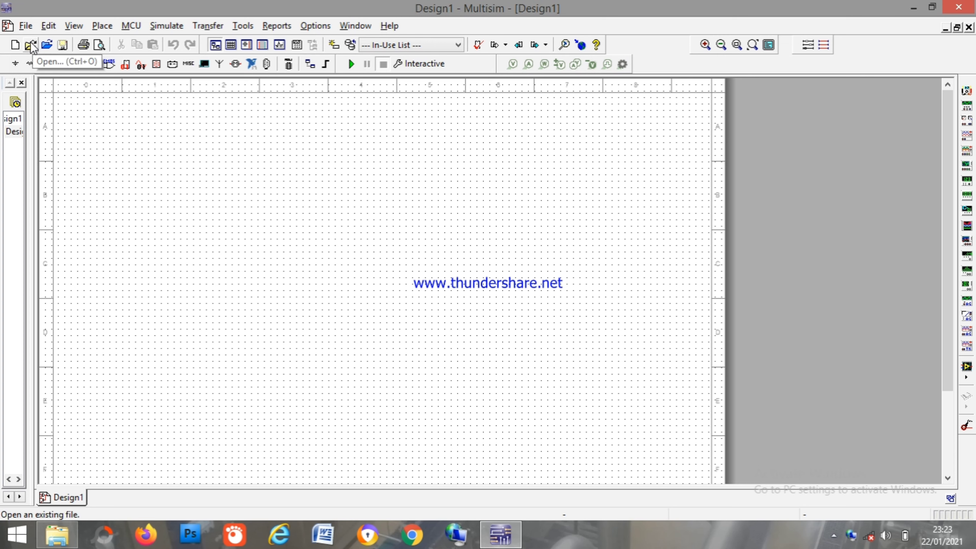
- Place an AC_POWER source from the Sources group on the left part of the blank schematic
{"action": "left_click", "coordinate": [32, 65]}
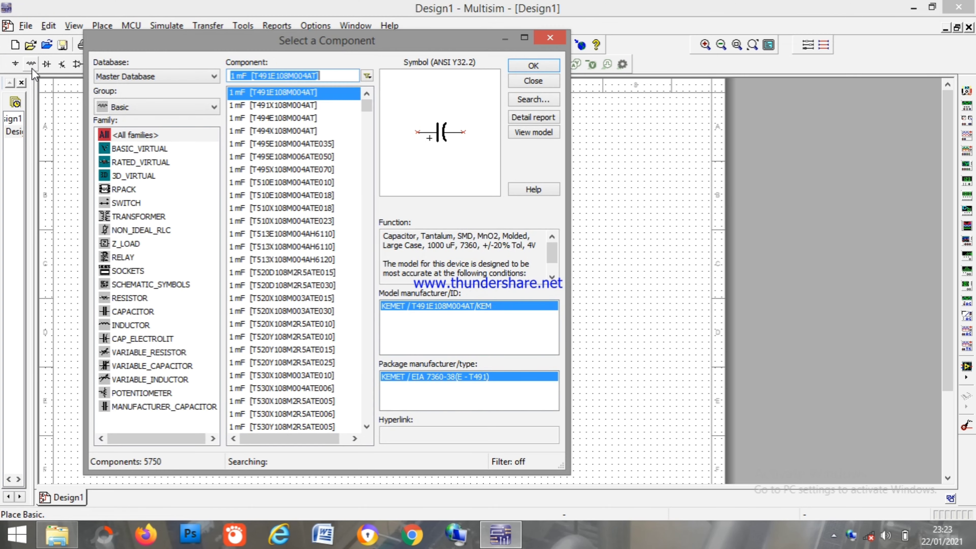
{"action": "left_click", "coordinate": [181, 112]}
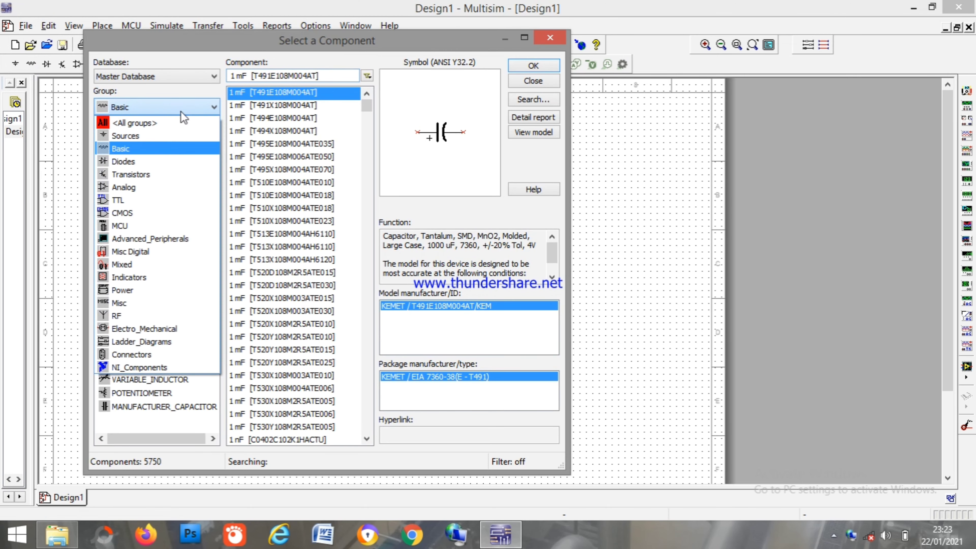
{"action": "left_click", "coordinate": [180, 129]}
{"action": "left_click", "coordinate": [254, 131]}
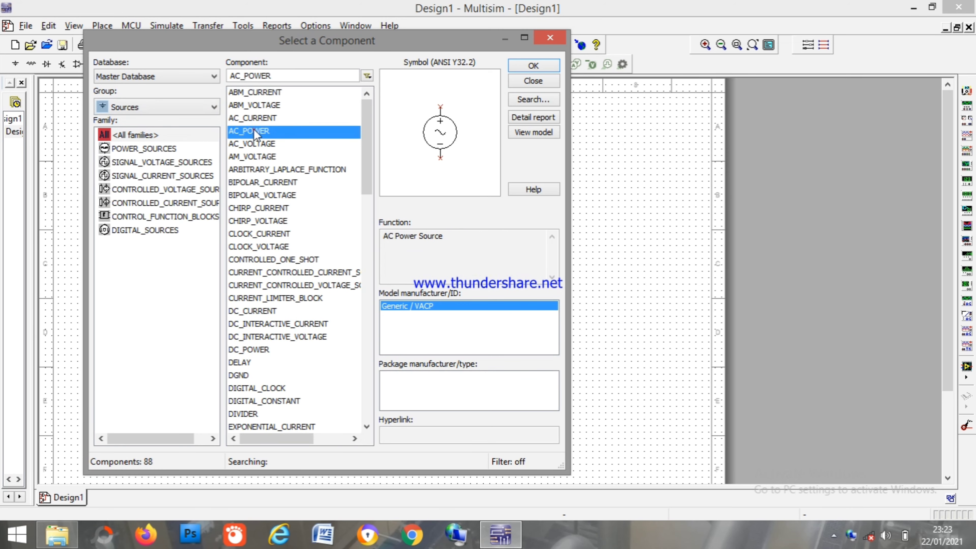
{"action": "left_click", "coordinate": [544, 69]}
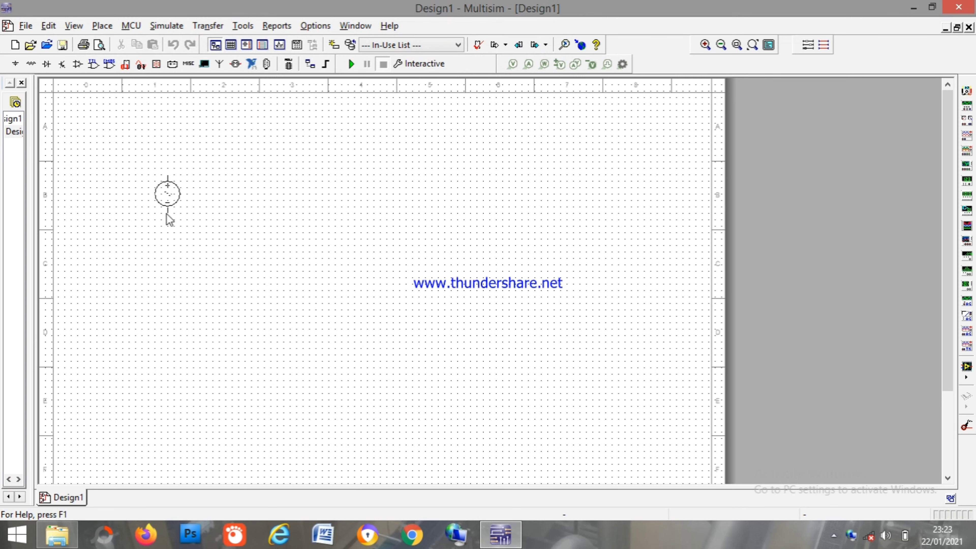
{"action": "left_click", "coordinate": [168, 214]}
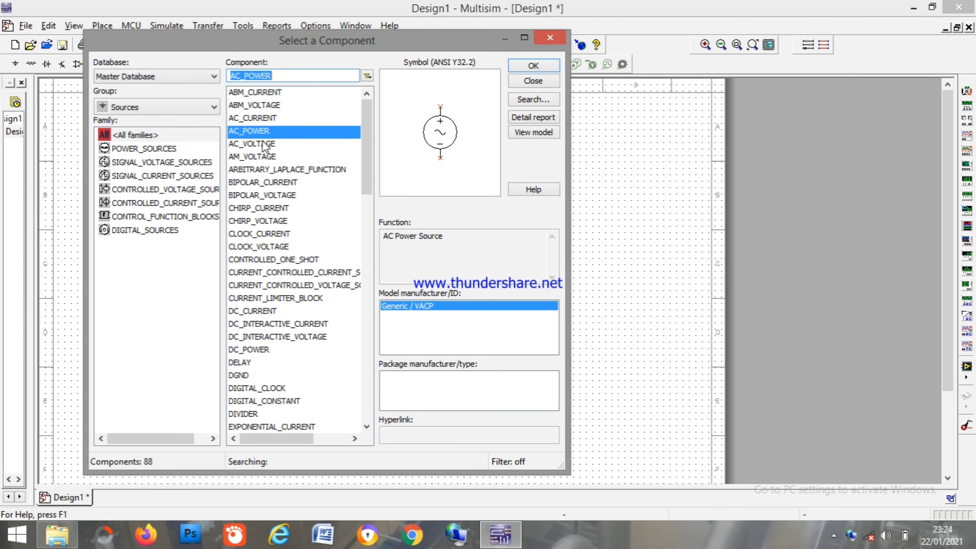
- Find the 1P1S transformer among all component groups and place it just right of the AC source
{"action": "left_click", "coordinate": [193, 112]}
{"action": "left_click", "coordinate": [183, 126]}
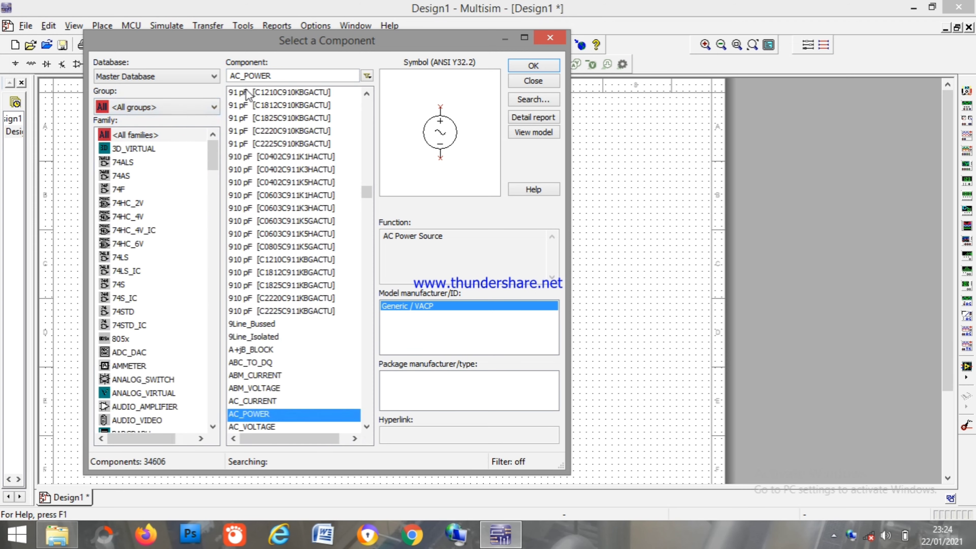
{"action": "double_click", "coordinate": [271, 76]}
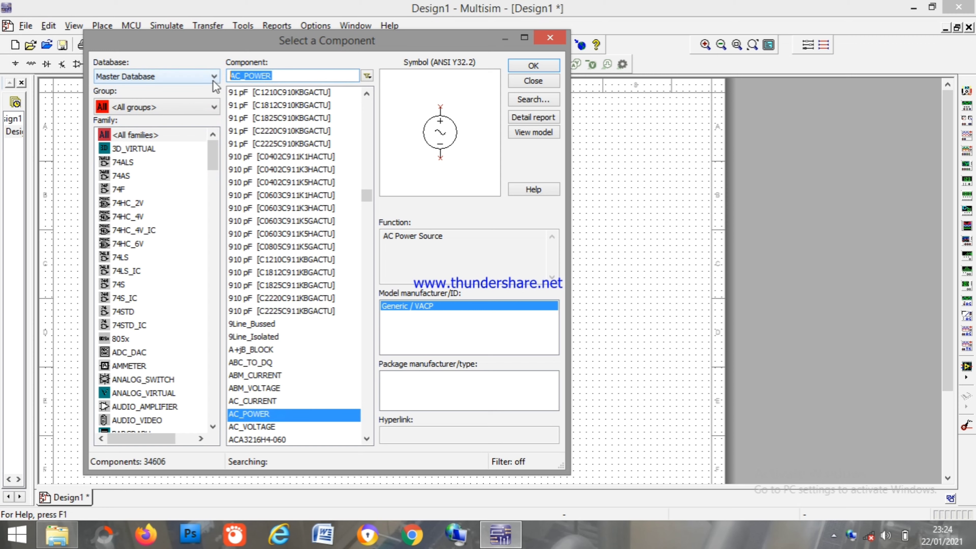
{"action": "type", "text": "1"}
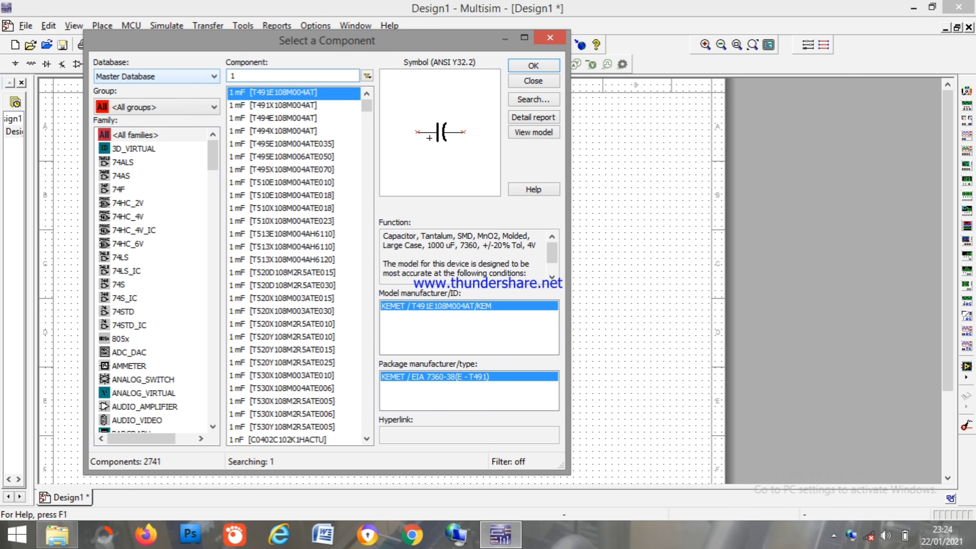
{"action": "type", "text": "p1s"}
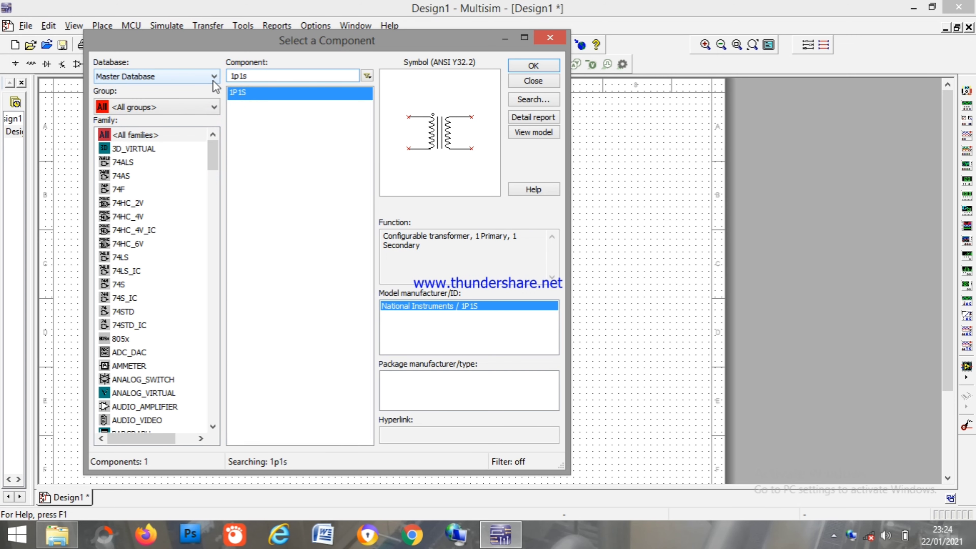
{"action": "left_click", "coordinate": [533, 66]}
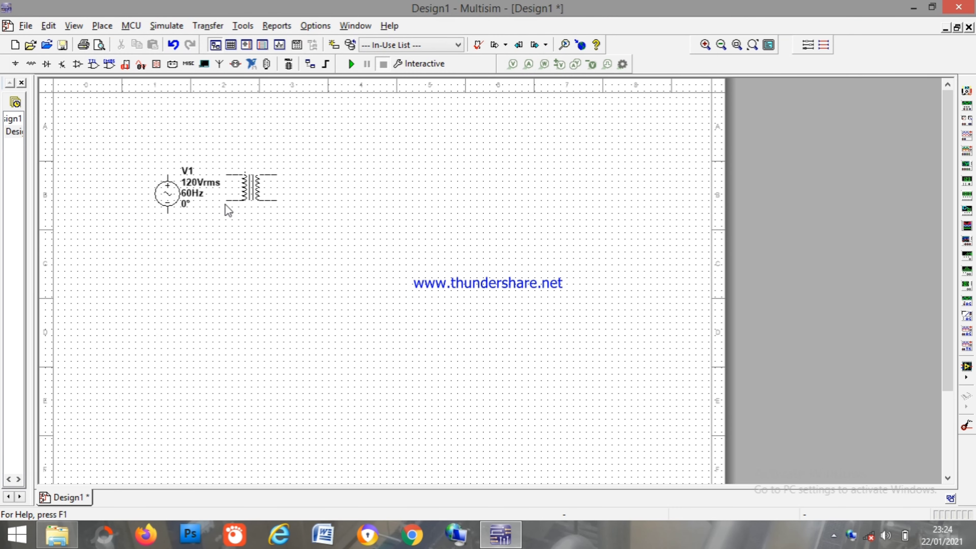
{"action": "left_click", "coordinate": [226, 205]}
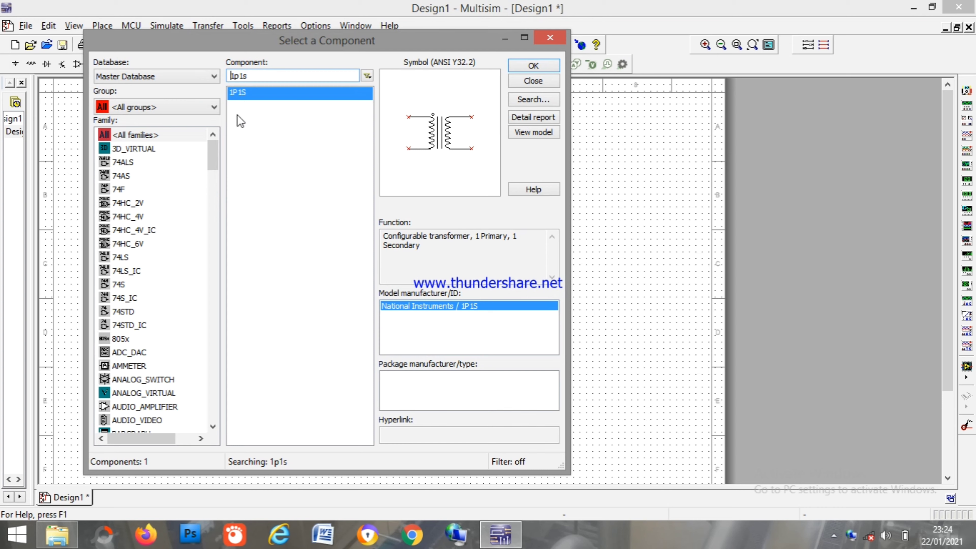
- Find the 1N4002G diode by searching for 1n4002 and place it to the right of the transformer
{"action": "left_click_drag", "start_coordinate": [249, 76], "coordinate": [224, 79]}
{"action": "type", "text": "1"}
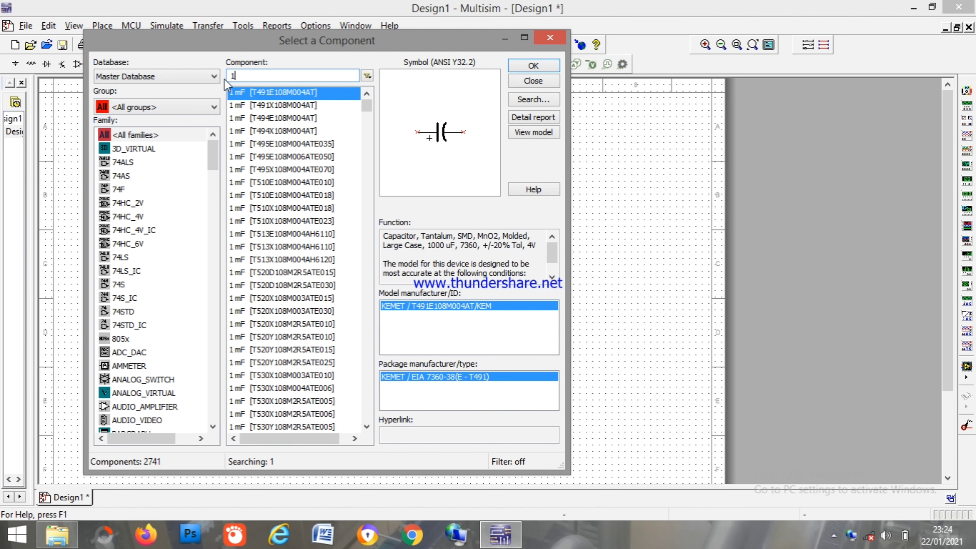
{"action": "type", "text": "n"}
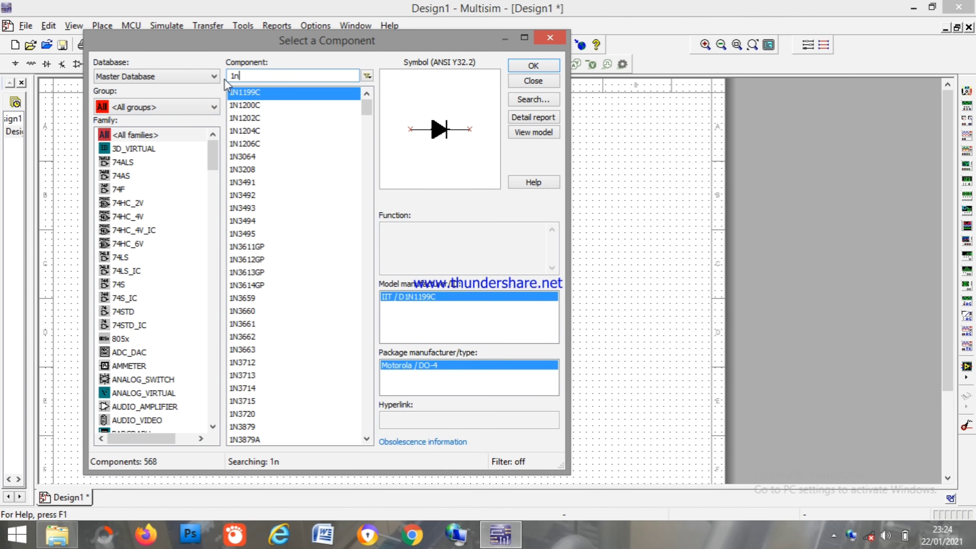
{"action": "type", "text": "5"}
{"action": "key", "text": "BackSpace"}
{"action": "type", "text": "4002"}
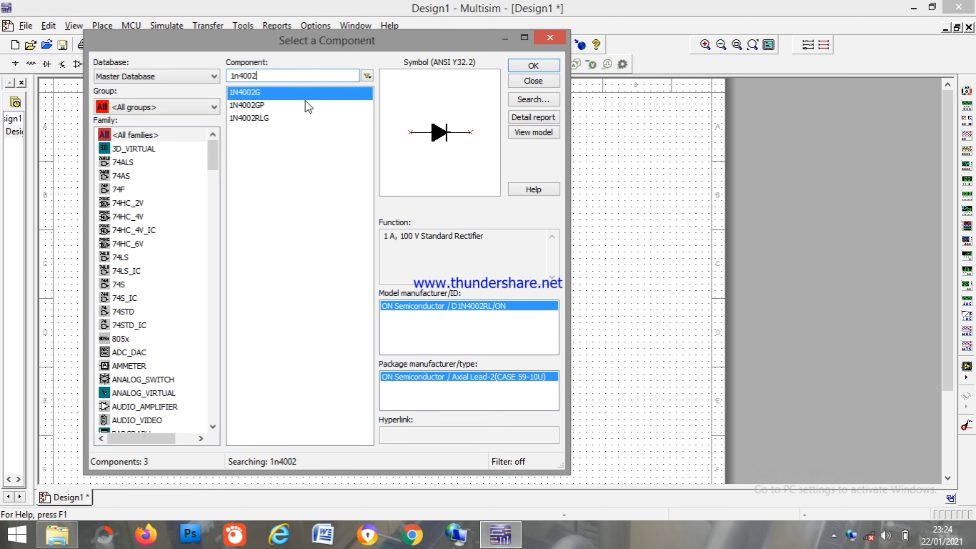
{"action": "left_click", "coordinate": [535, 66]}
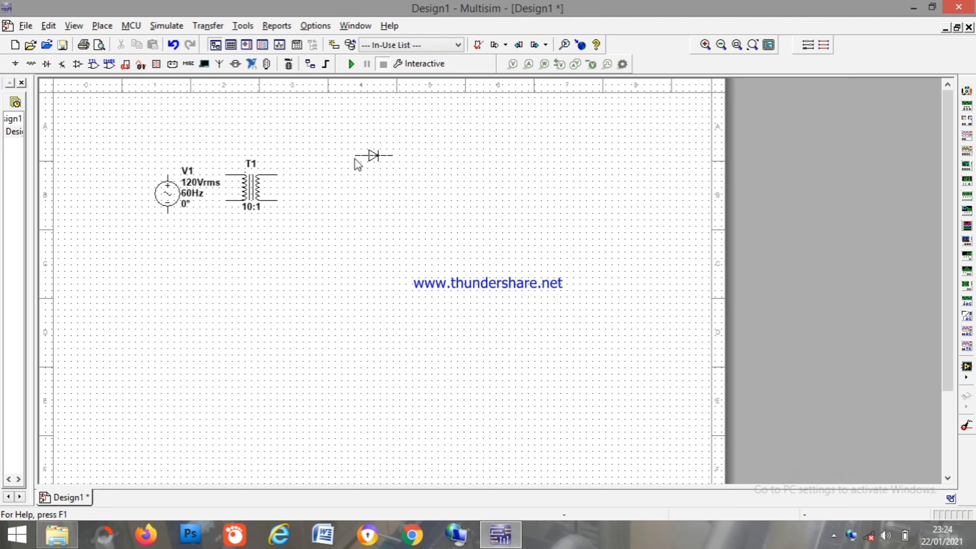
{"action": "key", "text": "Escape"}
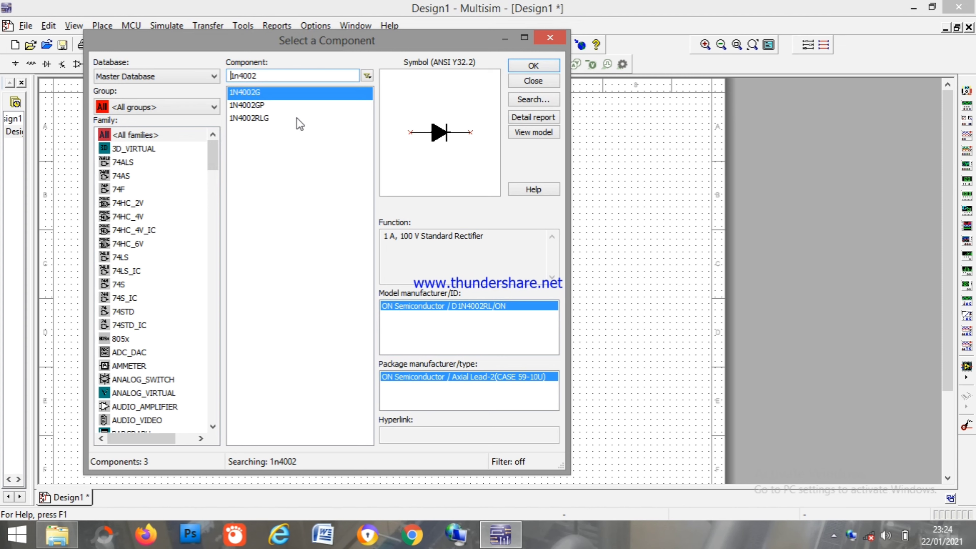
- Place a 1k resistor from the Basic group's RESISTOR family to the right of the diode
{"action": "left_click", "coordinate": [187, 109]}
{"action": "left_click", "coordinate": [166, 150]}
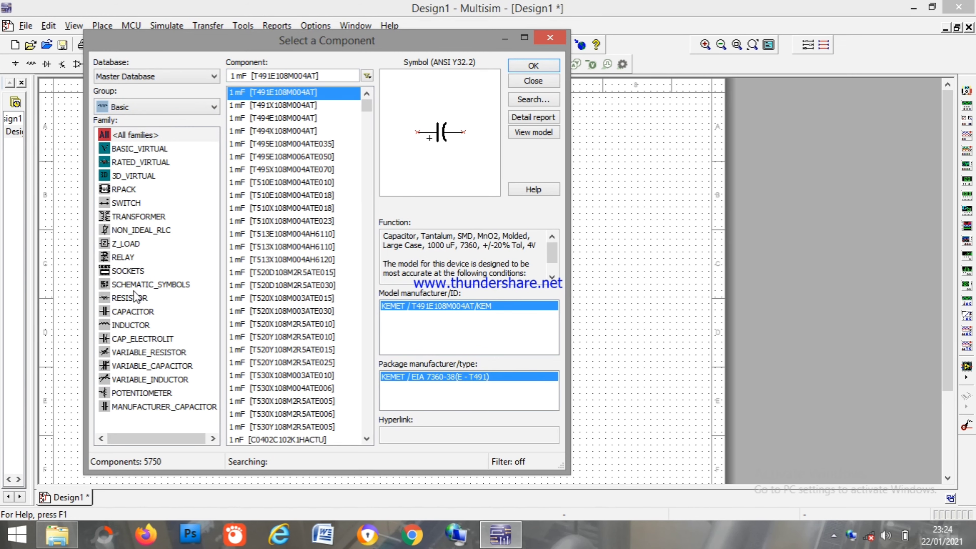
{"action": "left_click", "coordinate": [139, 298]}
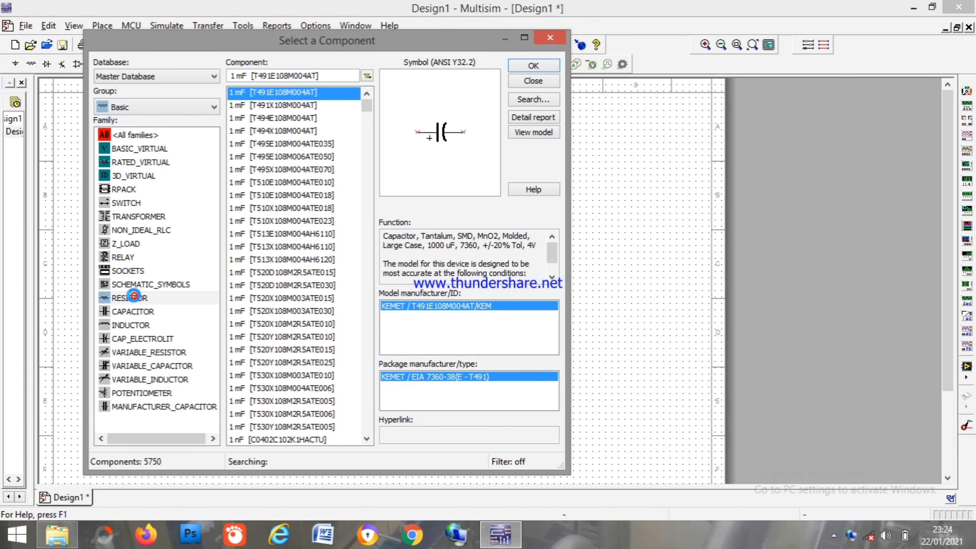
{"action": "left_click", "coordinate": [267, 76]}
{"action": "left_click_drag", "start_coordinate": [234, 76], "coordinate": [226, 78]}
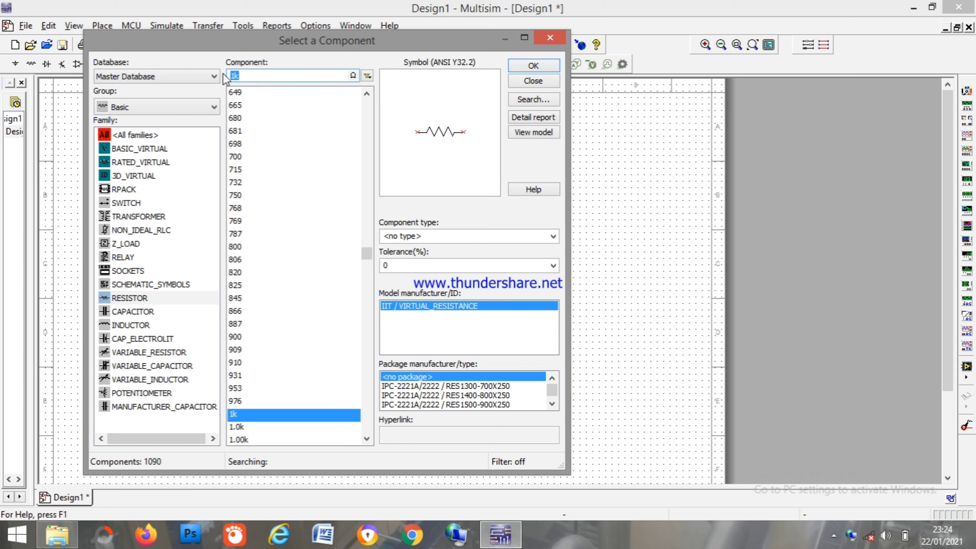
{"action": "type", "text": "1k"}
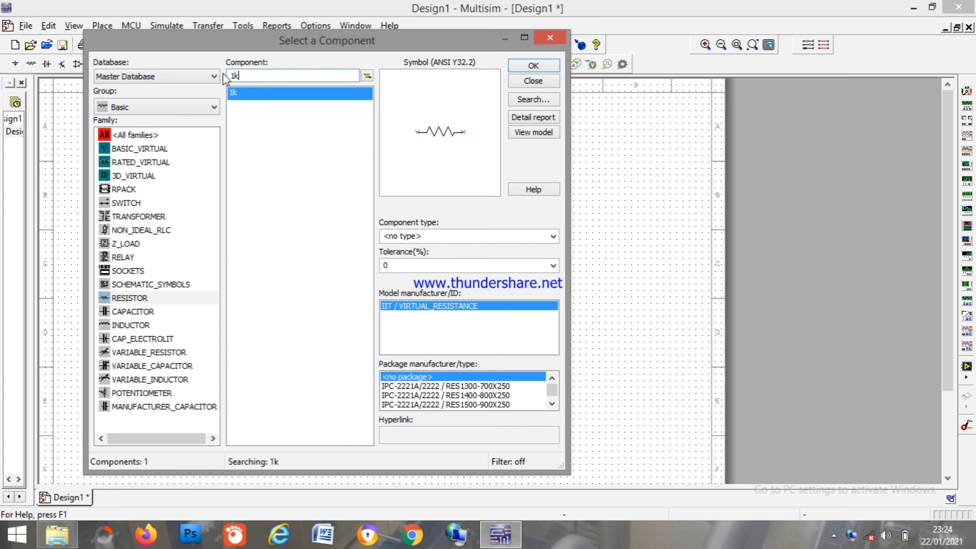
{"action": "key", "text": "Return"}
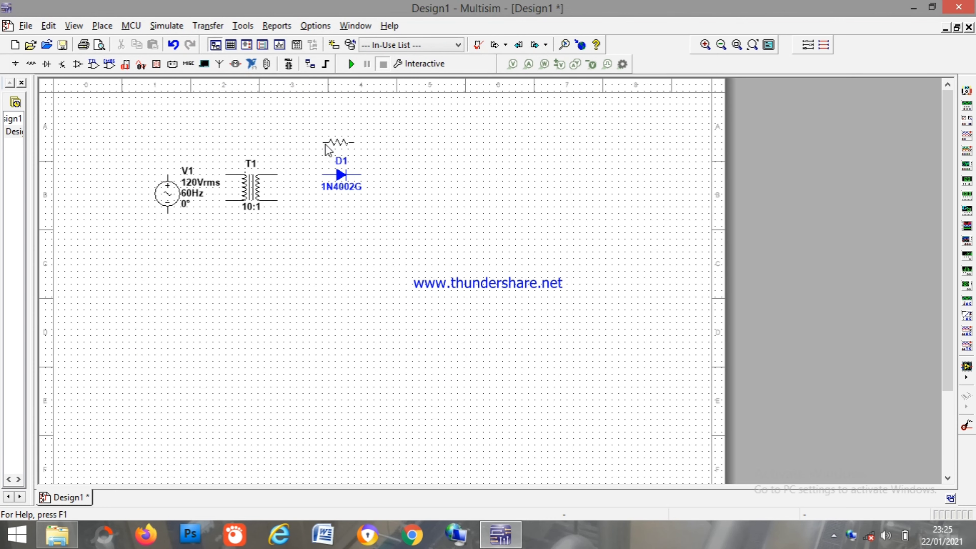
{"action": "left_click", "coordinate": [408, 194]}
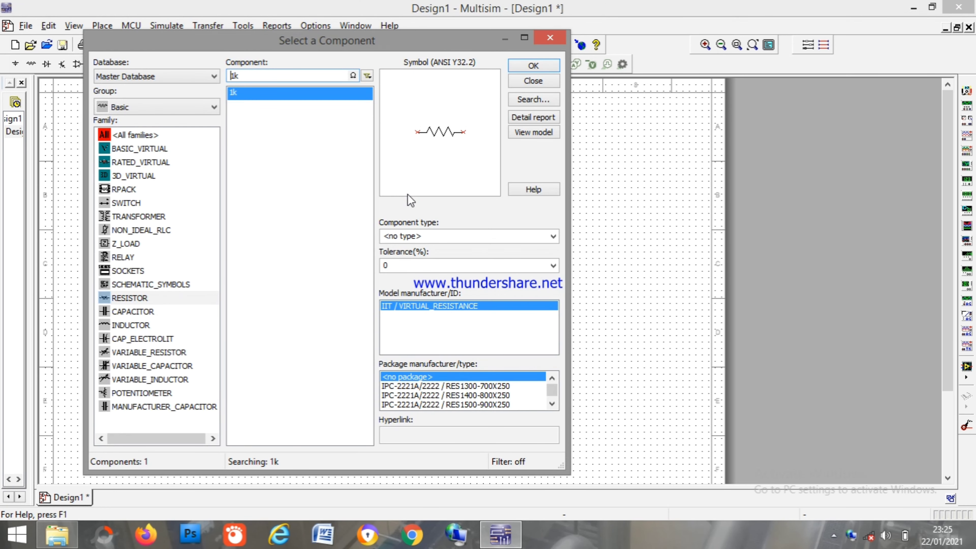
- Place a GROUND from the Sources group below the diode and resistor, and close the component selection
{"action": "left_click", "coordinate": [186, 112]}
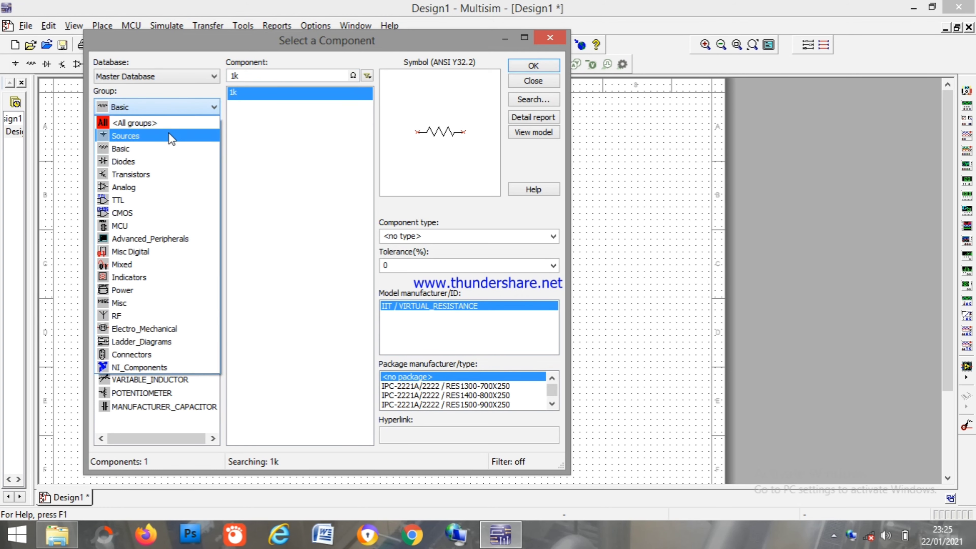
{"action": "left_click", "coordinate": [171, 136]}
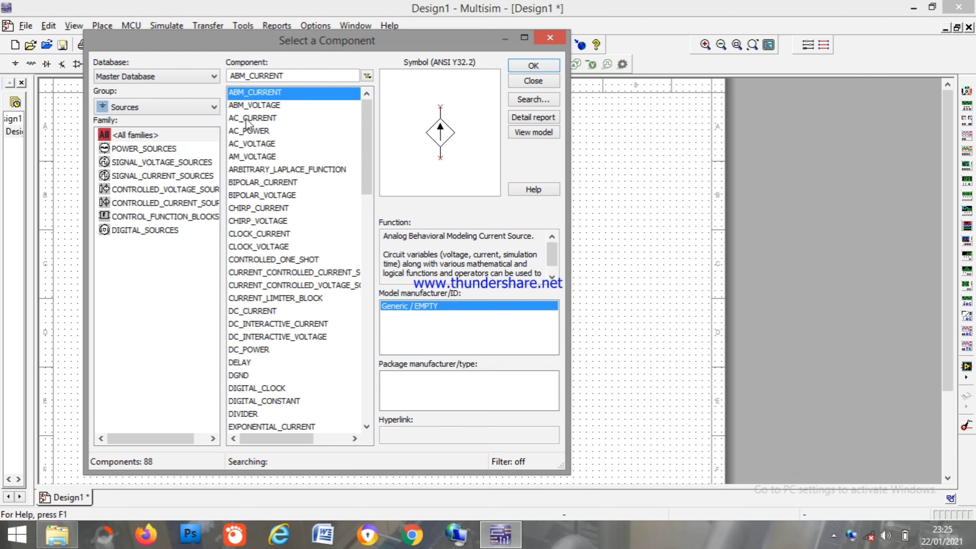
{"action": "left_click", "coordinate": [254, 208]}
{"action": "left_click", "coordinate": [256, 220]}
{"action": "key", "text": "Down"}
{"action": "key", "text": "Down"}
{"action": "key", "text": "Down"}
{"action": "key", "text": "Down"}
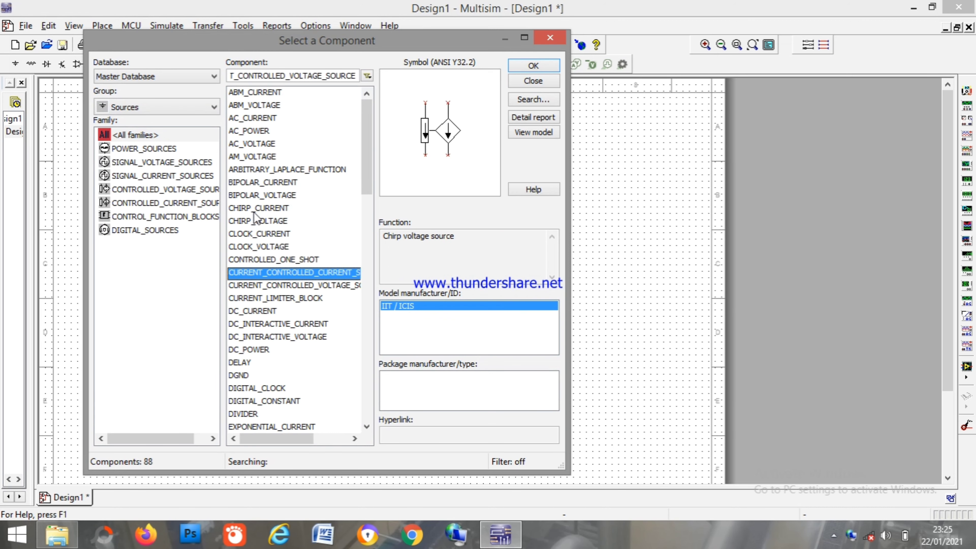
{"action": "key", "text": "Down"}
{"action": "key", "text": "Down"}
{"action": "key", "text": "Down"}
{"action": "key", "text": "Down"}
{"action": "key", "text": "Down"}
{"action": "key", "text": "Down"}
{"action": "key", "text": "Down"}
{"action": "key", "text": "Down"}
{"action": "key", "text": "Down"}
{"action": "key", "text": "Down"}
{"action": "key", "text": "Down"}
{"action": "key", "text": "Down"}
{"action": "key", "text": "Down"}
{"action": "key", "text": "Down"}
{"action": "key", "text": "Down"}
{"action": "key", "text": "Down"}
{"action": "key", "text": "Down"}
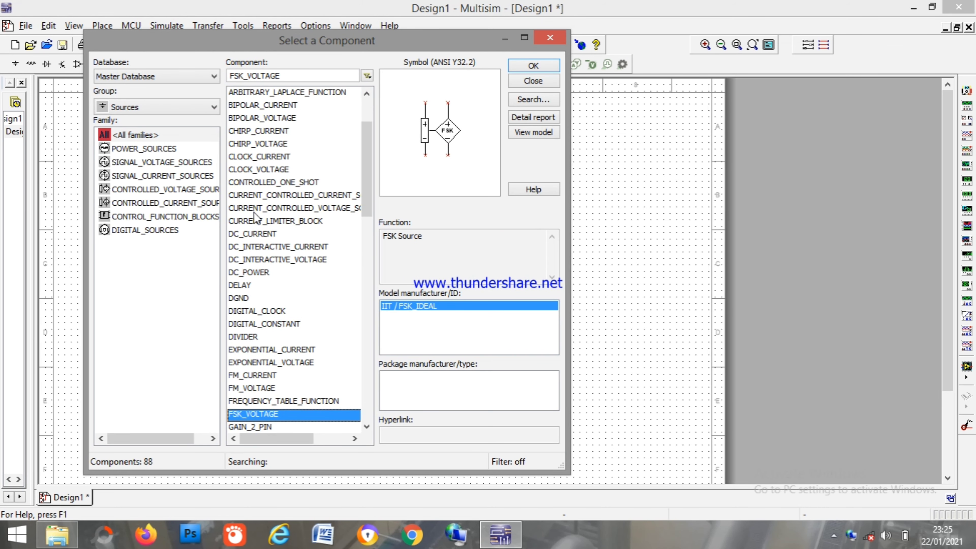
{"action": "key", "text": "Down"}
{"action": "key", "text": "Down"}
{"action": "key", "text": "Down"}
{"action": "key", "text": "Down"}
{"action": "key", "text": "Down"}
{"action": "key", "text": "Down"}
{"action": "key", "text": "Down"}
{"action": "key", "text": "Down"}
{"action": "key", "text": "Down"}
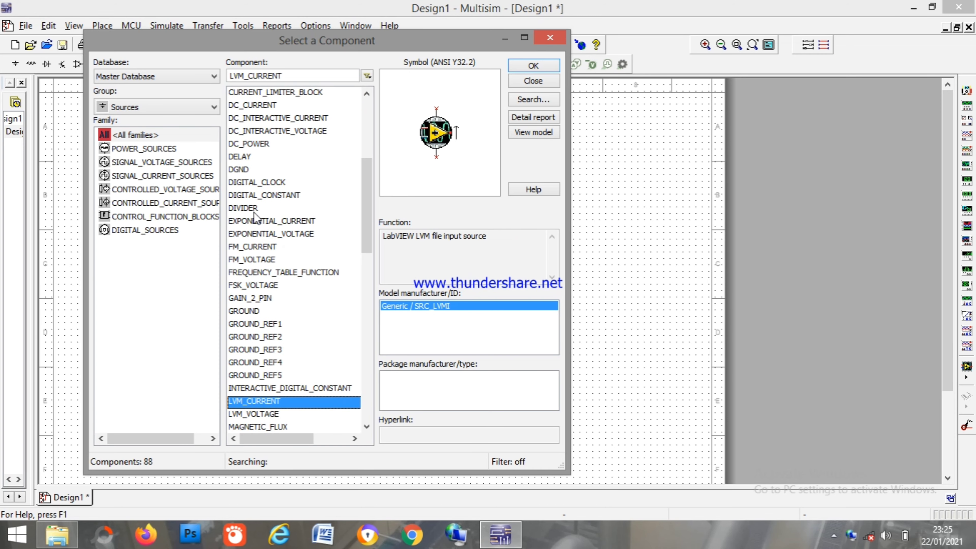
{"action": "key", "text": "Up"}
{"action": "key", "text": "Up"}
{"action": "key", "text": "Up"}
{"action": "key", "text": "Up"}
{"action": "key", "text": "Up"}
{"action": "key", "text": "Up"}
{"action": "key", "text": "Up"}
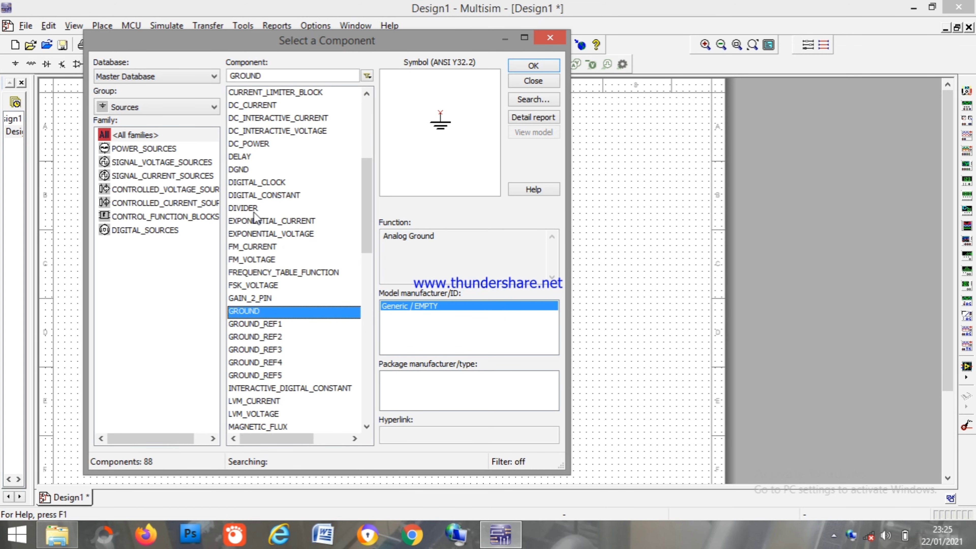
{"action": "left_click", "coordinate": [518, 64]}
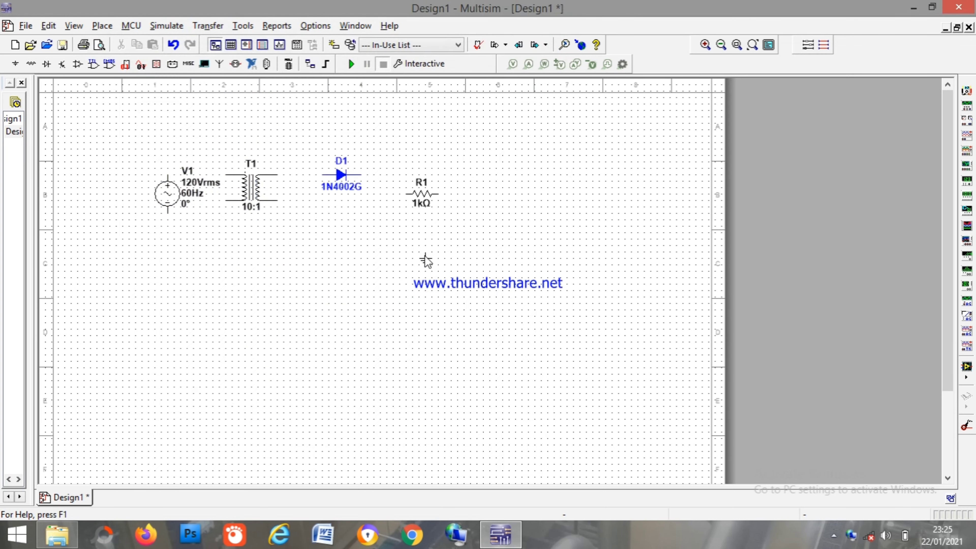
{"action": "left_click", "coordinate": [378, 245]}
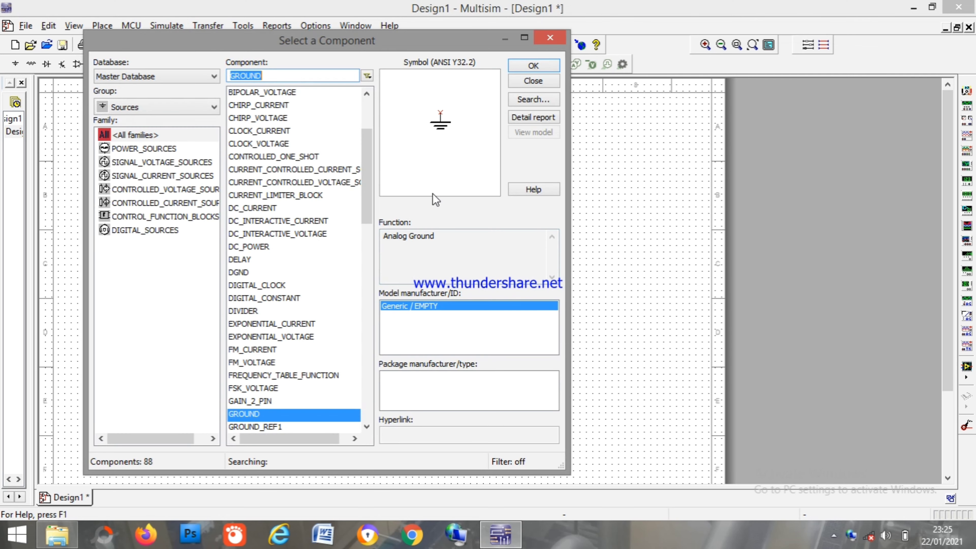
{"action": "left_click", "coordinate": [553, 34]}
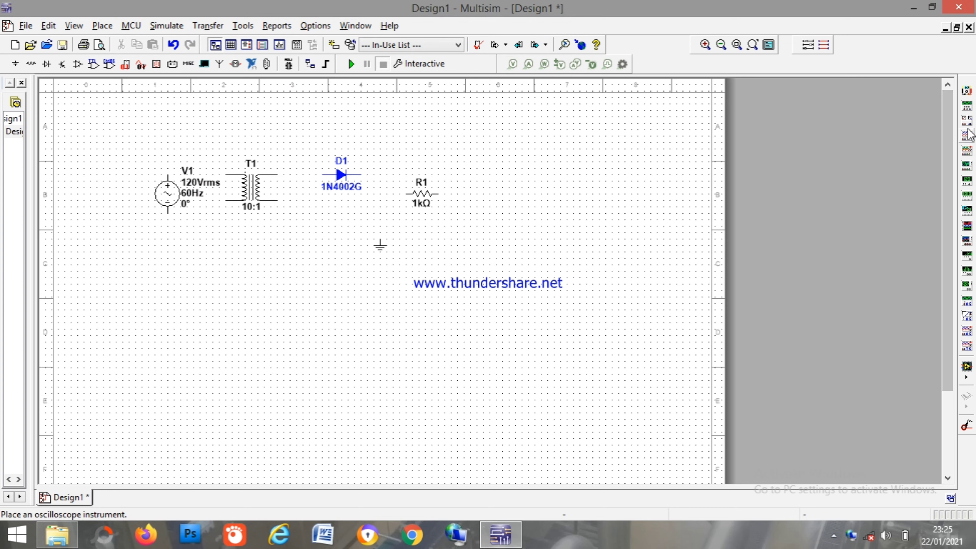
- Place two multimeters, one above the gap between diode and resistor and one right of the resistor
{"action": "left_click", "coordinate": [966, 90]}
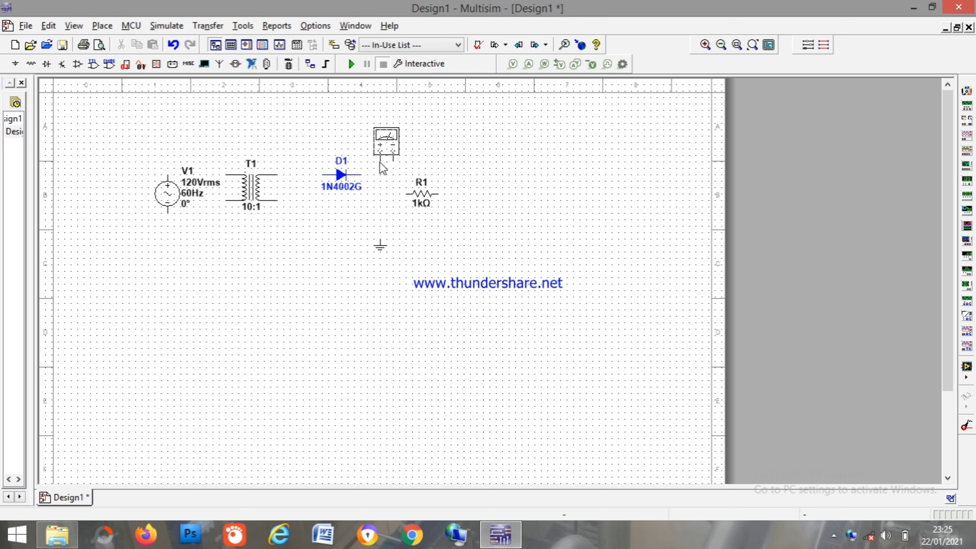
{"action": "left_click", "coordinate": [379, 162]}
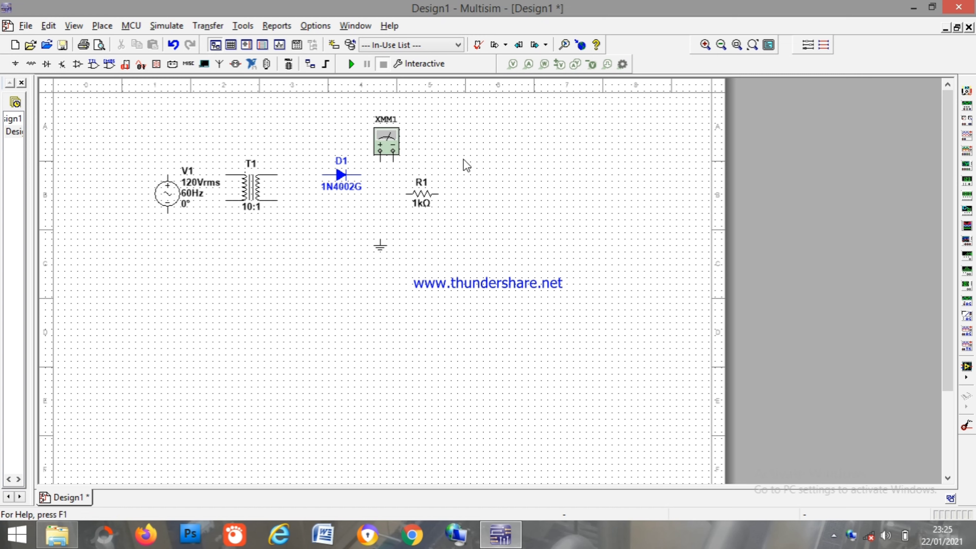
{"action": "left_click", "coordinate": [967, 90]}
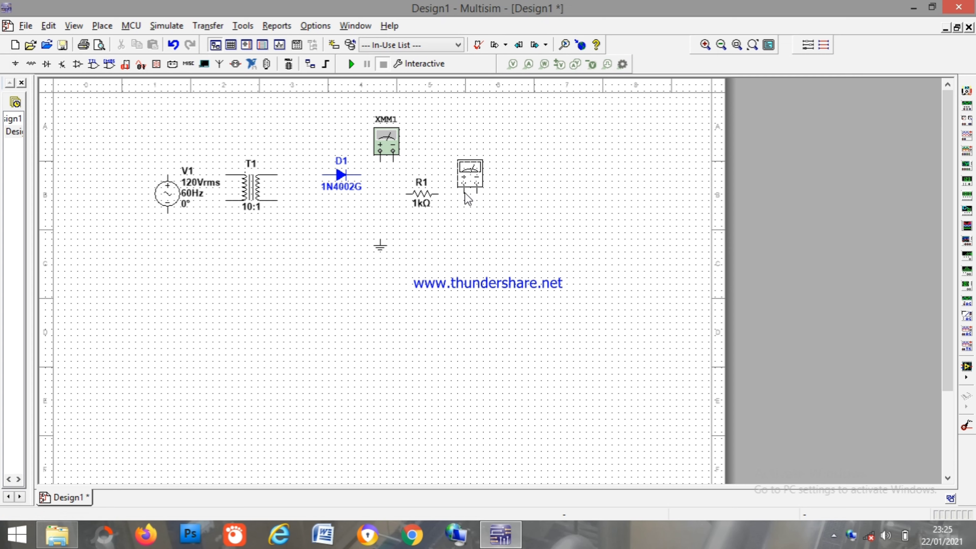
{"action": "left_click", "coordinate": [463, 190]}
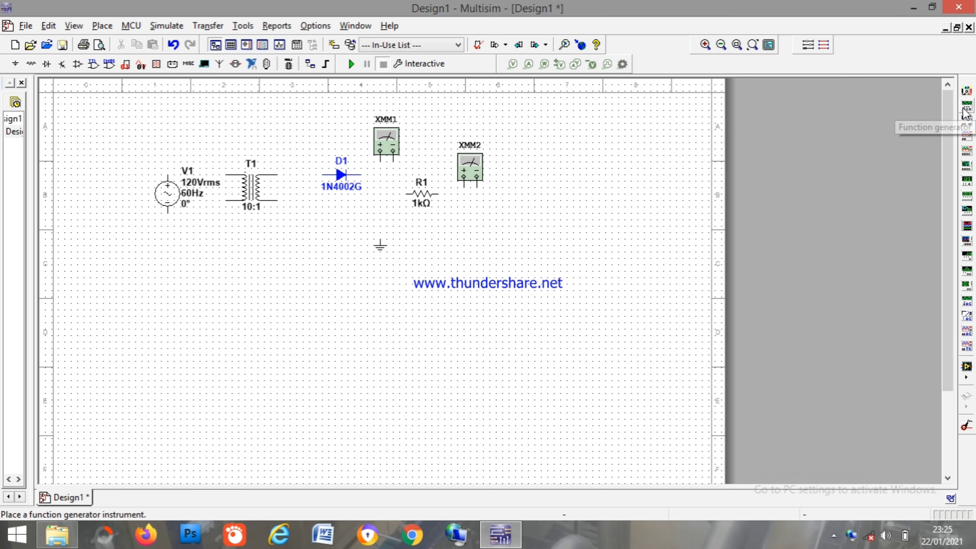
- Place an oscilloscope above and to the right of multimeter XMM2, and adjust the position of diode D1
{"action": "left_click", "coordinate": [966, 134]}
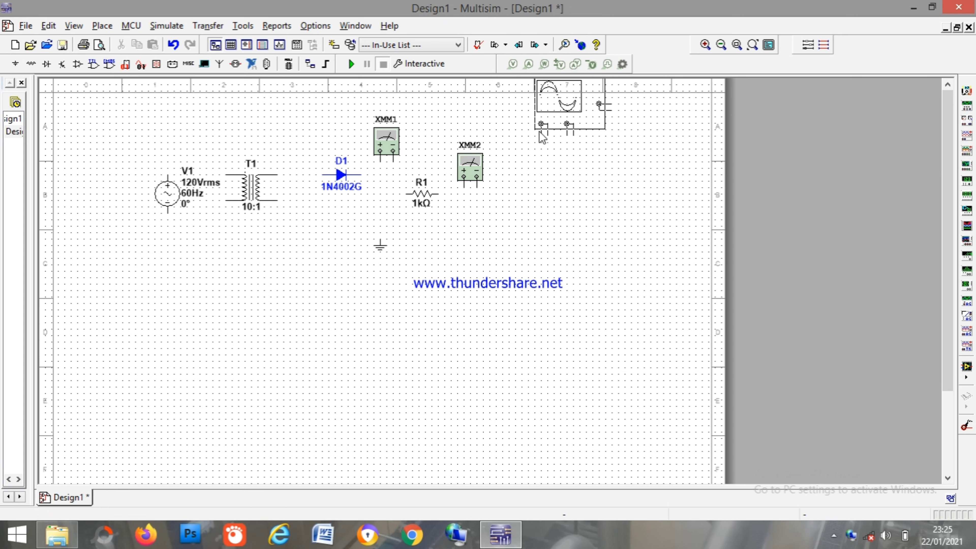
{"action": "left_click", "coordinate": [539, 142]}
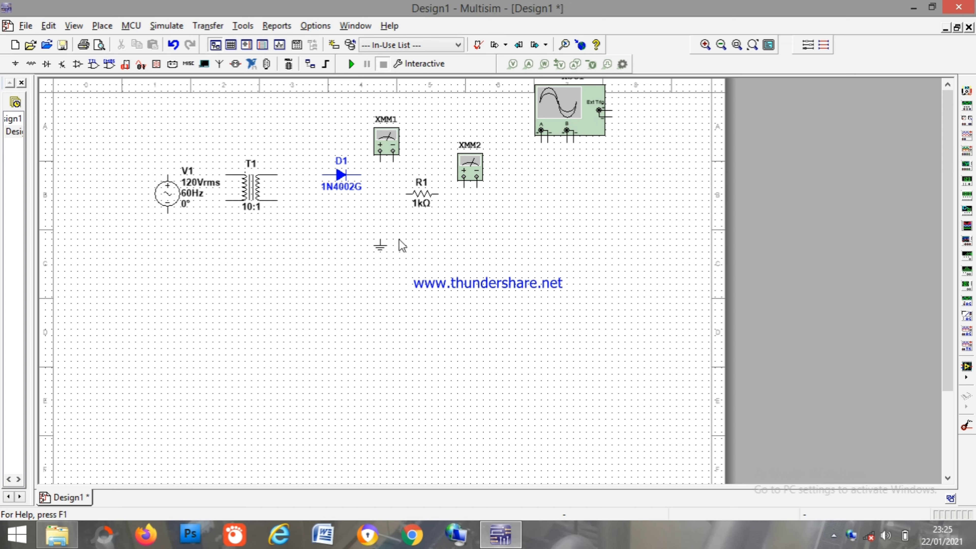
{"action": "left_click", "coordinate": [343, 181]}
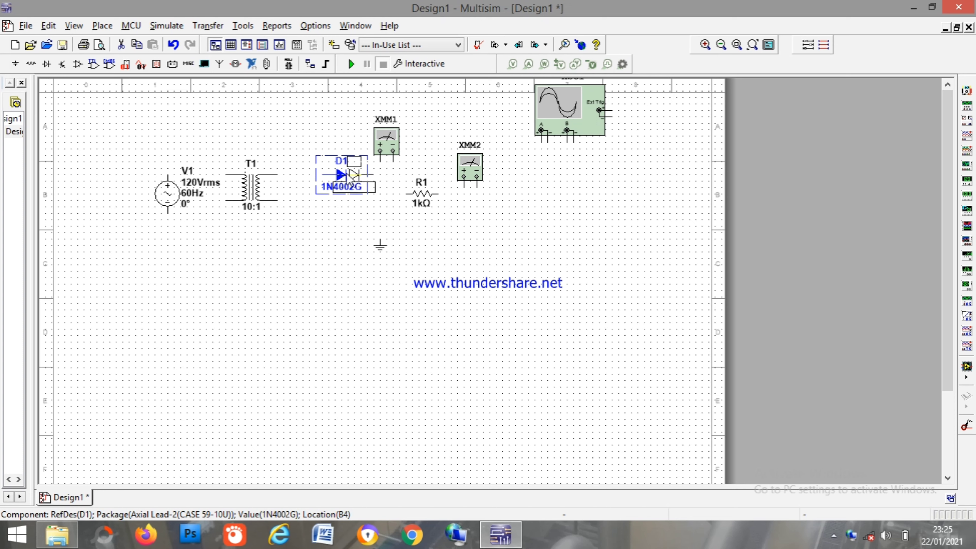
{"action": "left_click", "coordinate": [382, 158]}
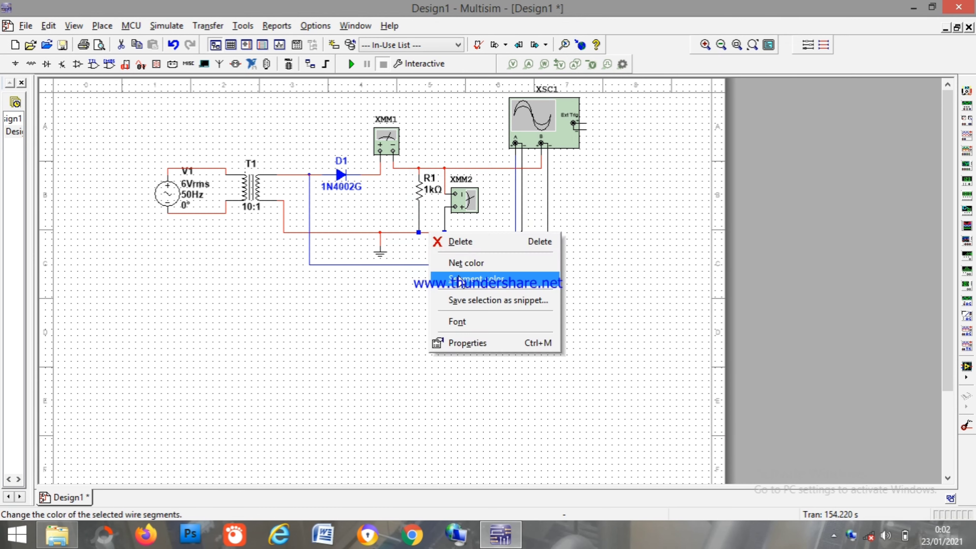
- Colour the lower wire segments black from R1 to the XMM2 junction and from the ground junction to R1
{"action": "left_click", "coordinate": [466, 261]}
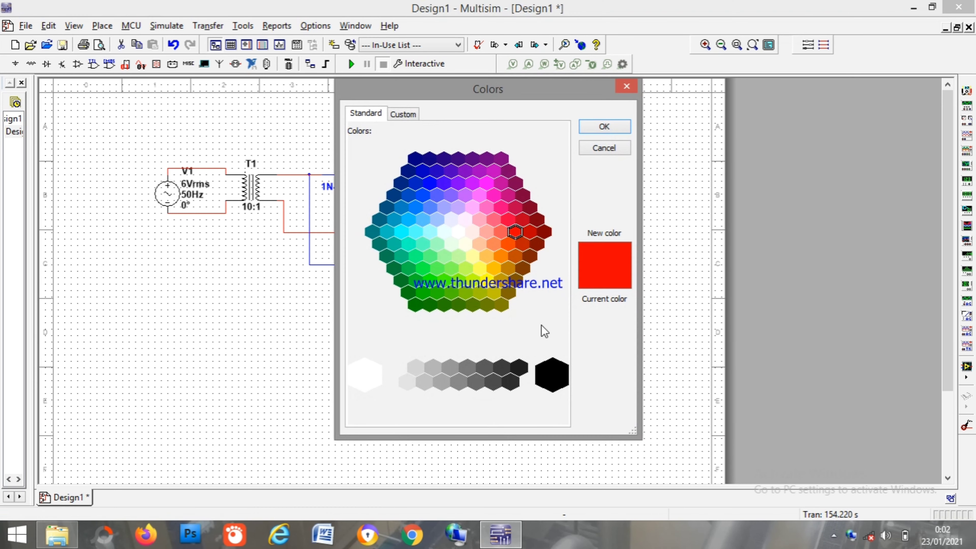
{"action": "left_click", "coordinate": [544, 379]}
{"action": "left_click", "coordinate": [604, 127]}
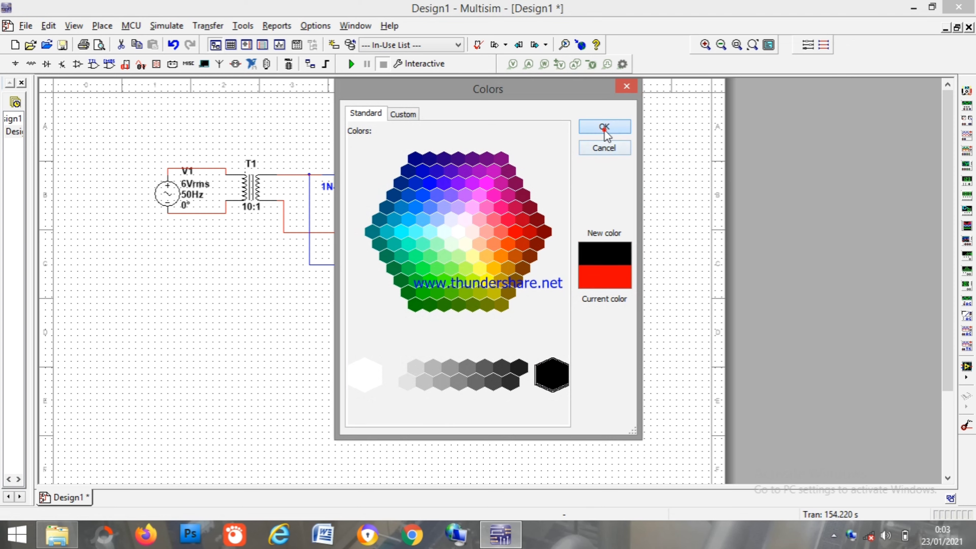
{"action": "right_click", "coordinate": [396, 231]}
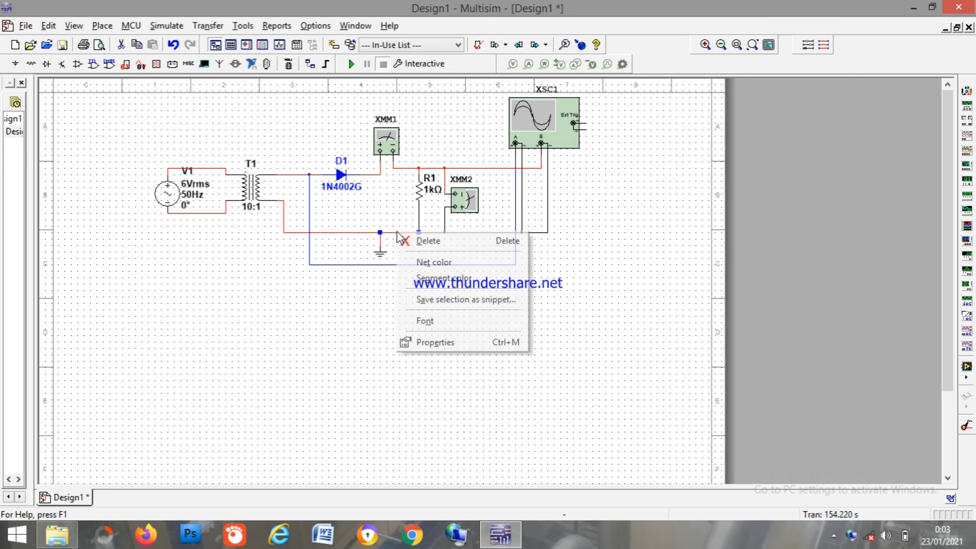
{"action": "left_click", "coordinate": [425, 272]}
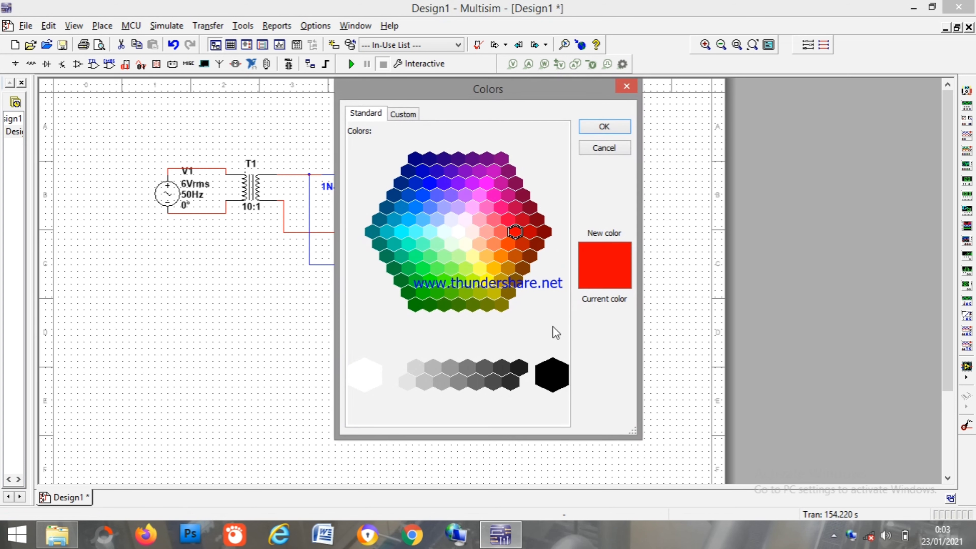
{"action": "left_click", "coordinate": [553, 368]}
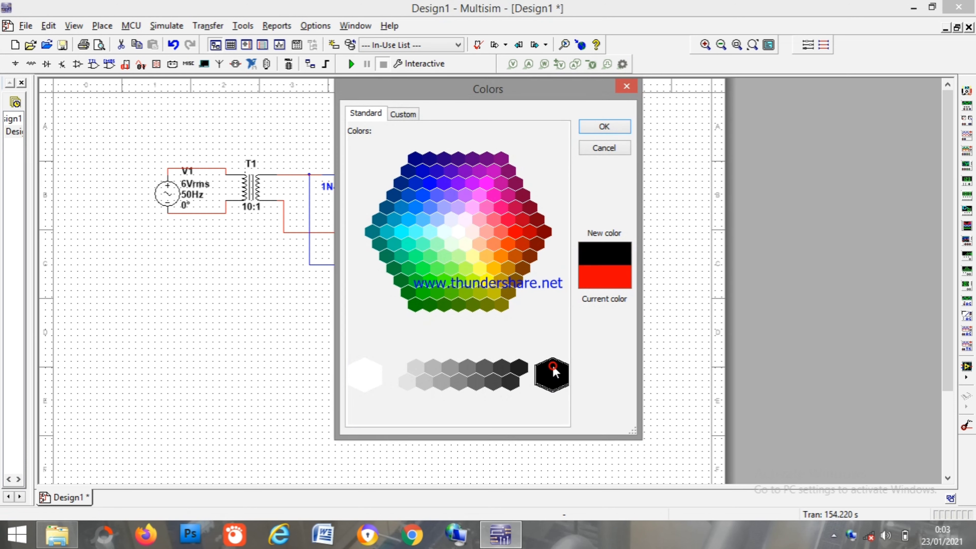
{"action": "left_click", "coordinate": [613, 130]}
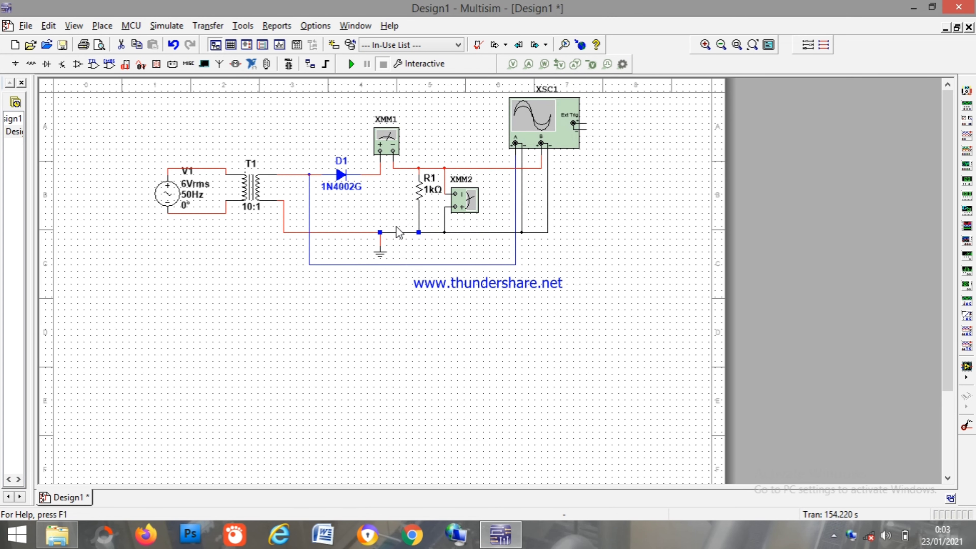
- Colour the short vertical wire segment leading down to the ground symbol black
{"action": "right_click", "coordinate": [378, 240]}
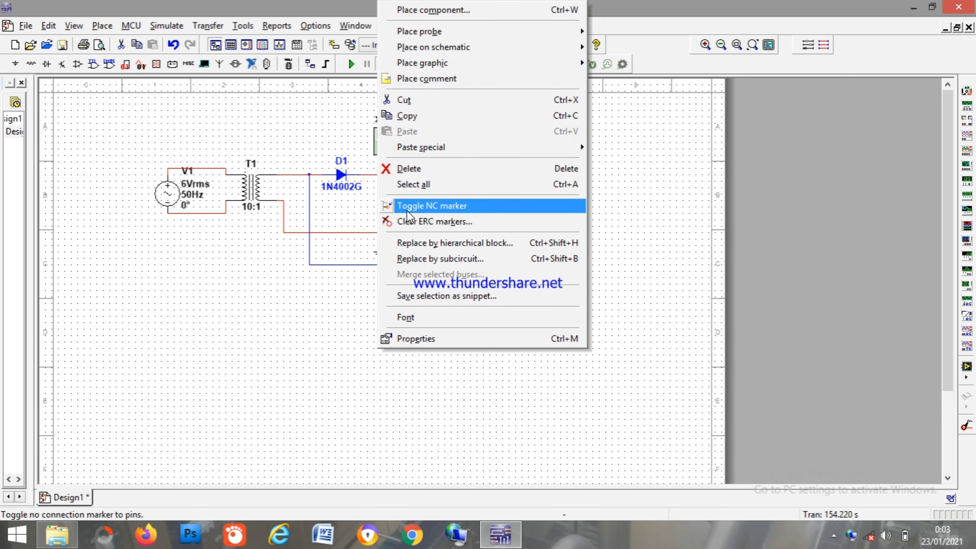
{"action": "left_click", "coordinate": [360, 230]}
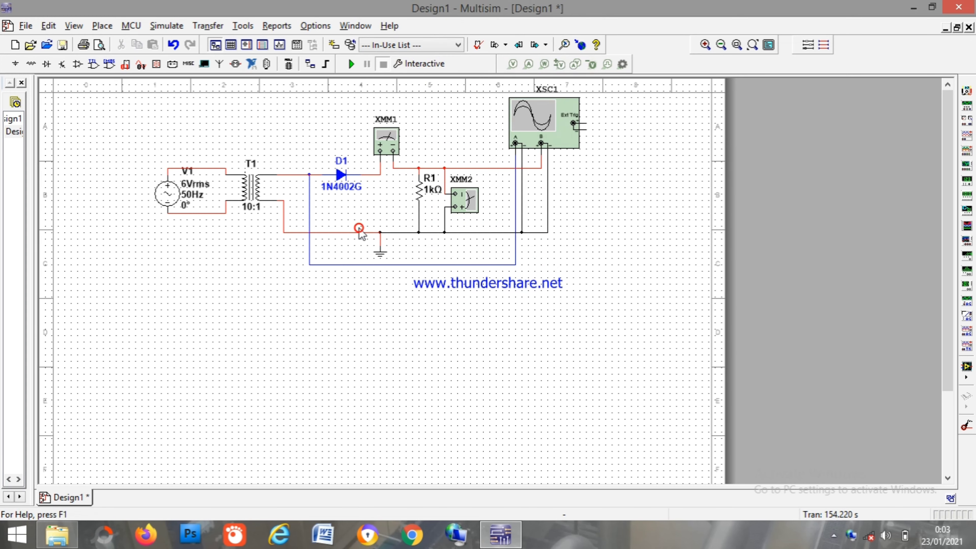
{"action": "right_click", "coordinate": [380, 240]}
{"action": "left_click", "coordinate": [412, 295]}
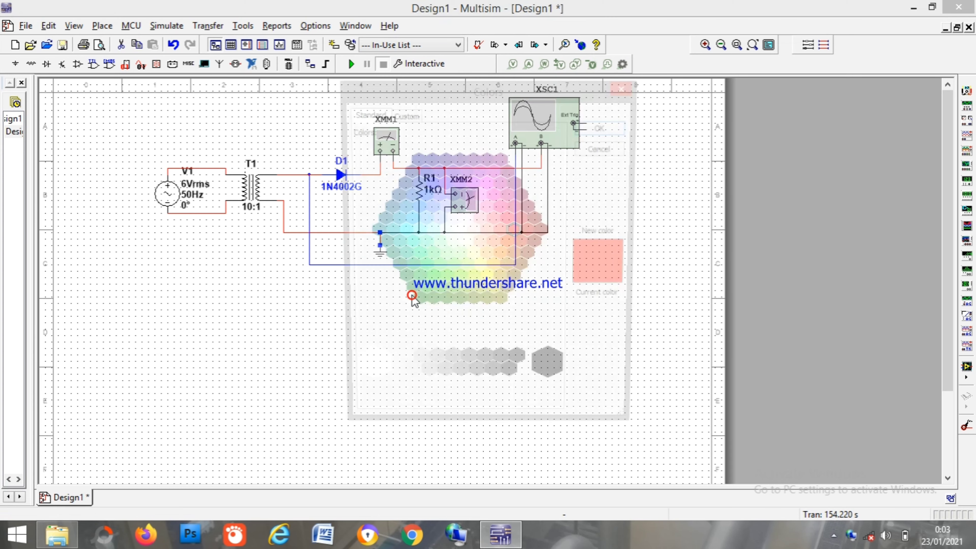
{"action": "left_click", "coordinate": [552, 375]}
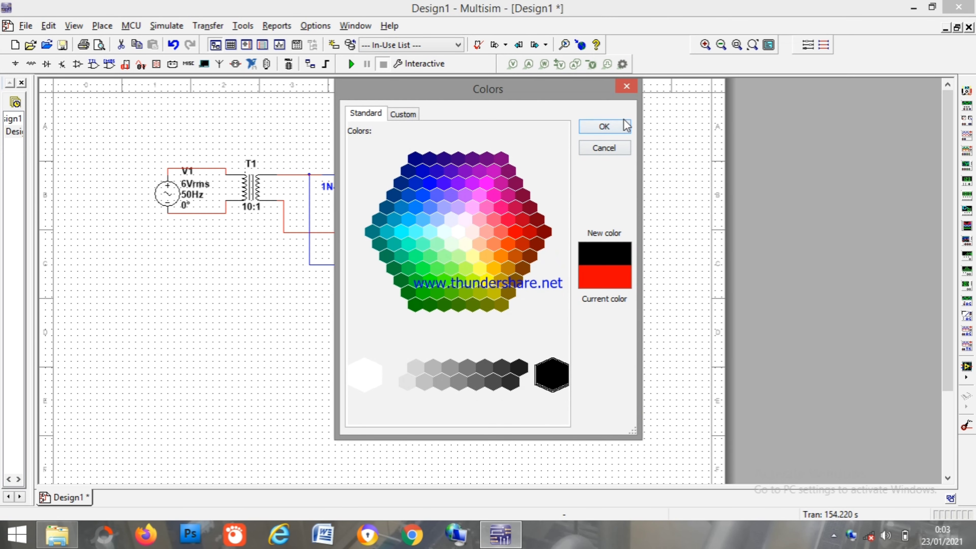
{"action": "left_click", "coordinate": [625, 125]}
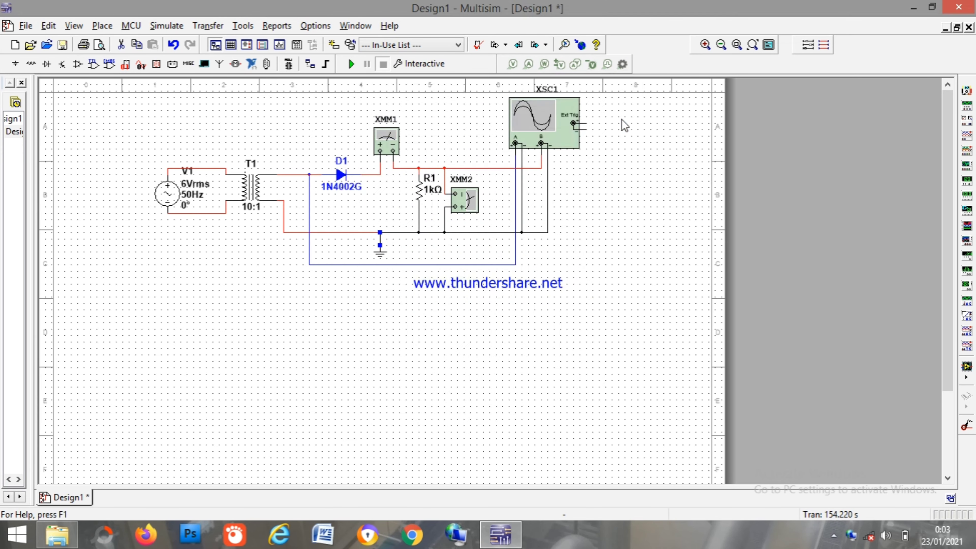
- Colour the wire segment from the transformer's lower secondary terminal to the ground junction black, and deselect the wire
{"action": "right_click", "coordinate": [359, 234]}
{"action": "left_click", "coordinate": [392, 283]}
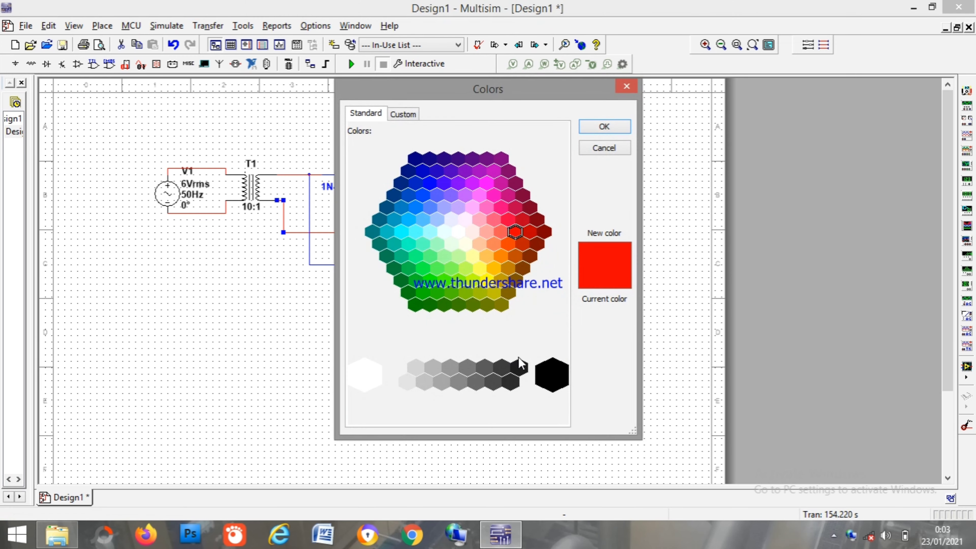
{"action": "left_click", "coordinate": [542, 372]}
{"action": "left_click", "coordinate": [600, 127]}
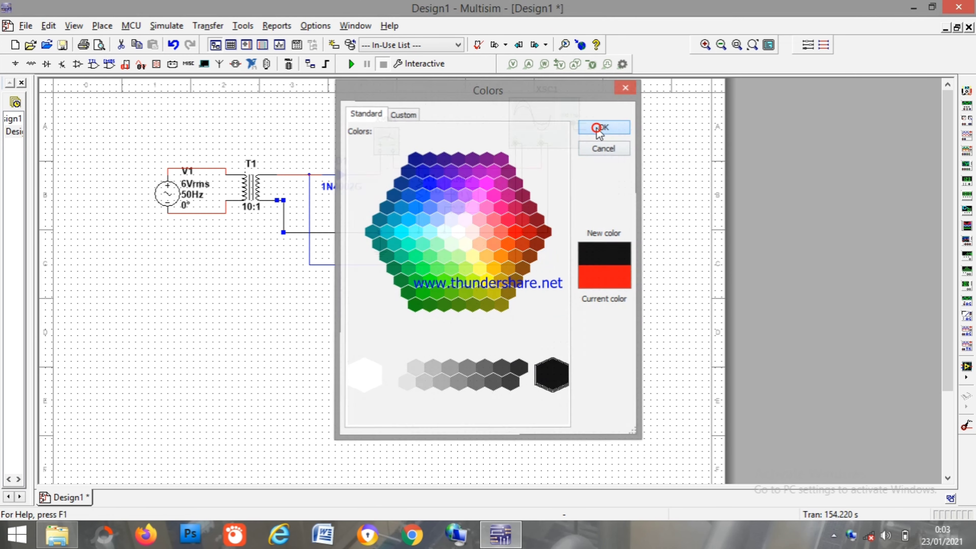
{"action": "left_click", "coordinate": [605, 180]}
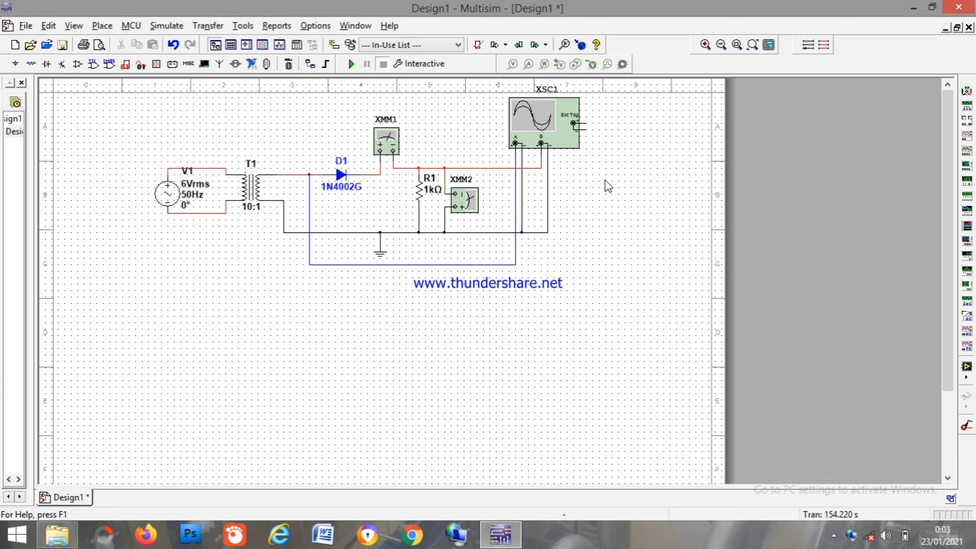